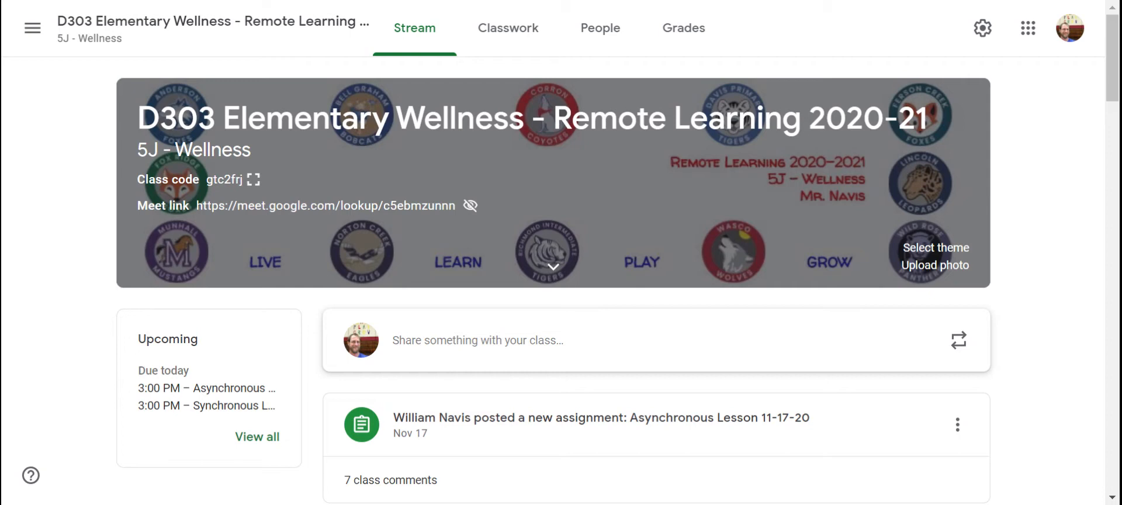
- Create a new assignment titled "Sample Assignment" in the 5J Wellness class's classwork
click(423, 59)
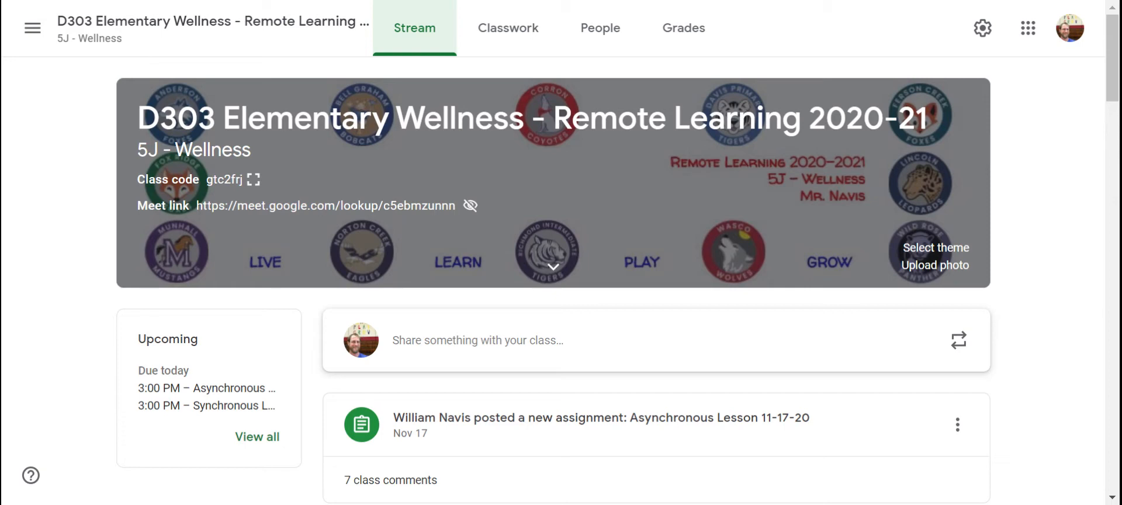
click(508, 49)
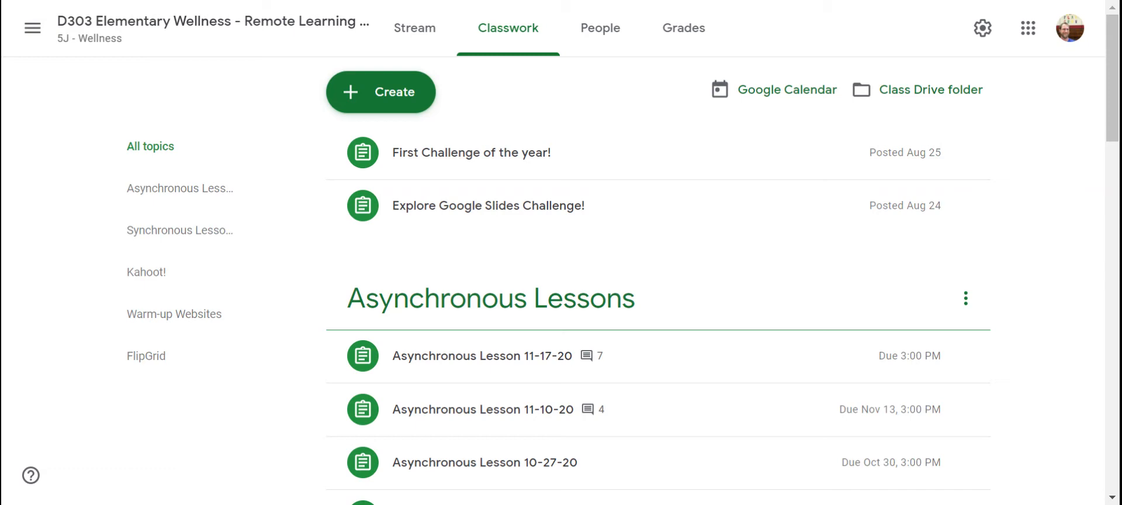
click(378, 99)
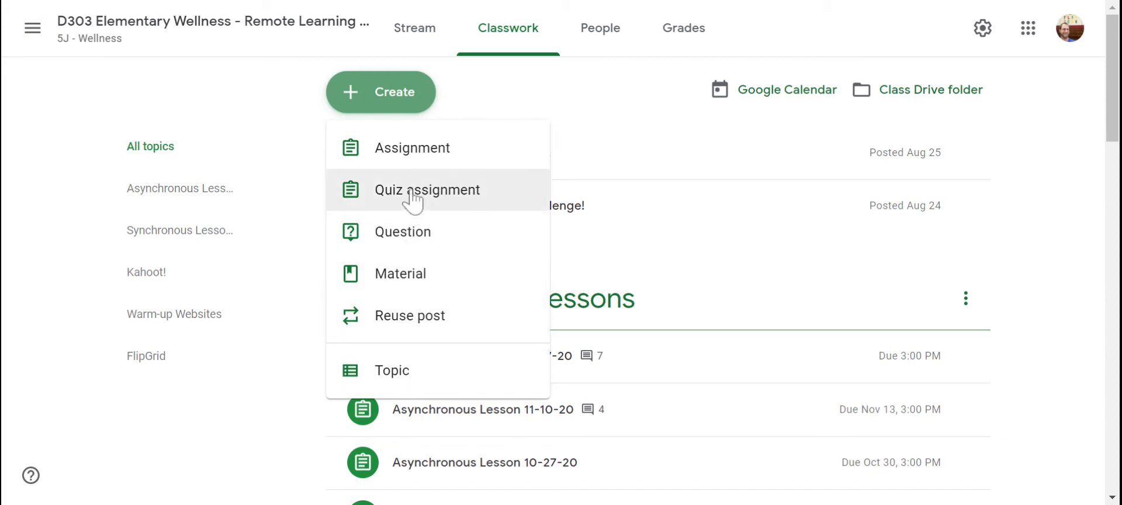
click(414, 153)
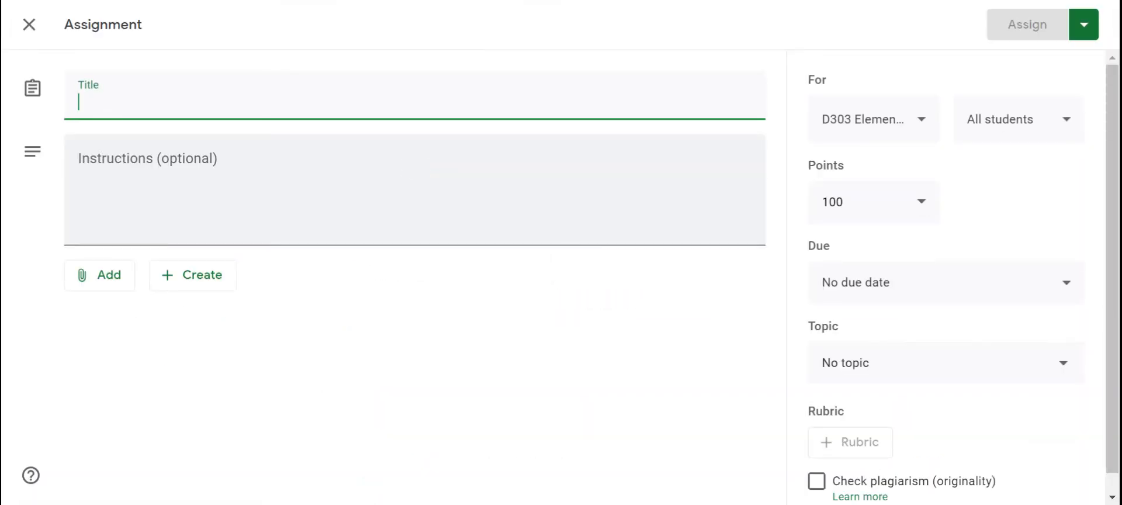
text(Sample Assignment)
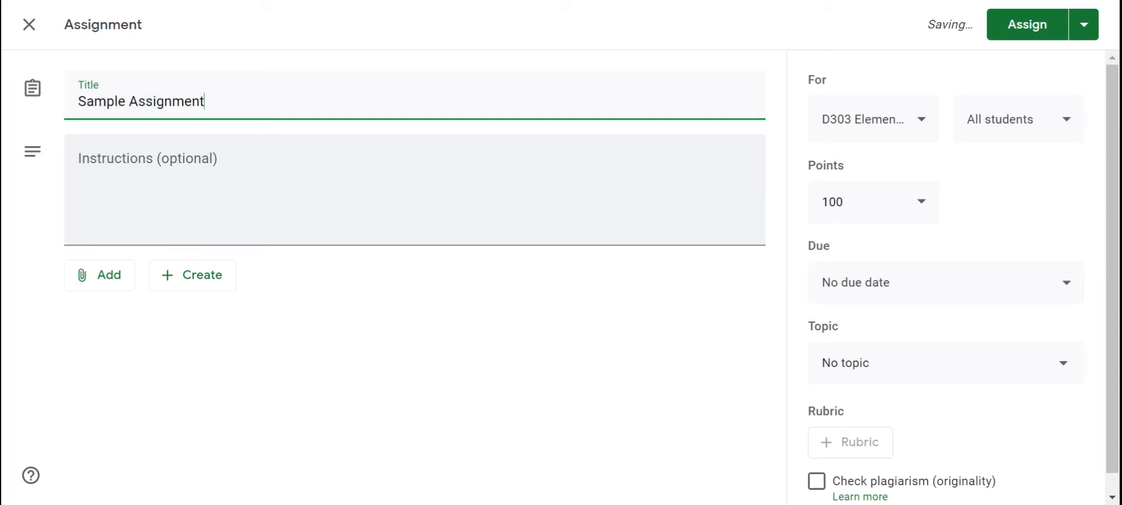
- Examine the assignment's instructions field and the options for attaching existing files or creating new ones
click(80, 165)
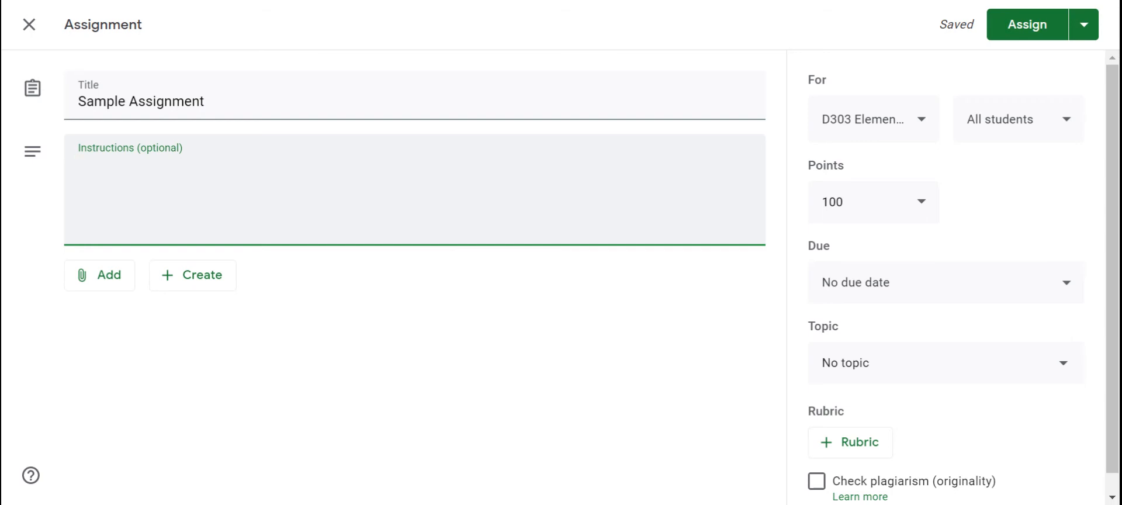
click(124, 279)
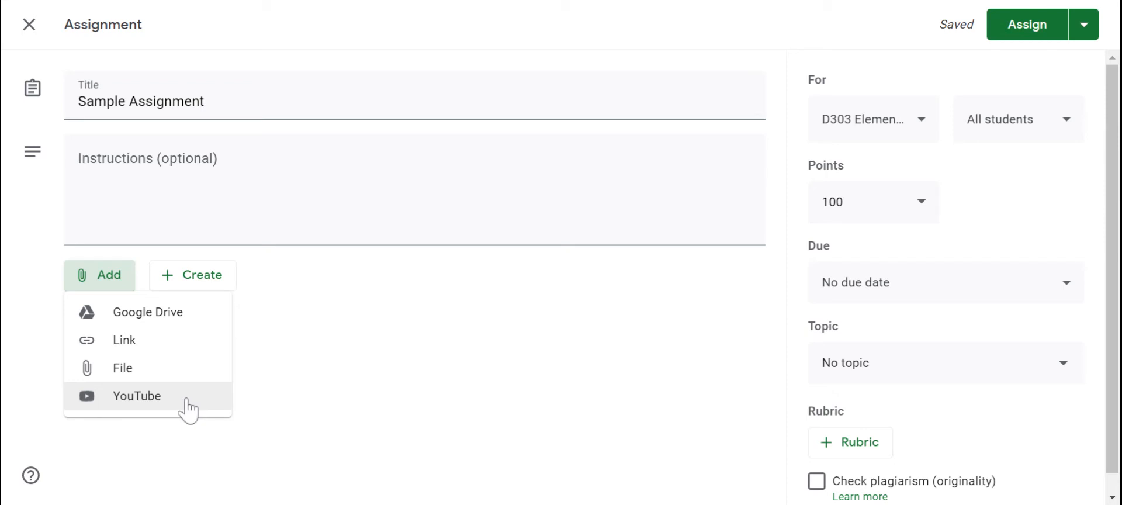
click(278, 268)
click(202, 285)
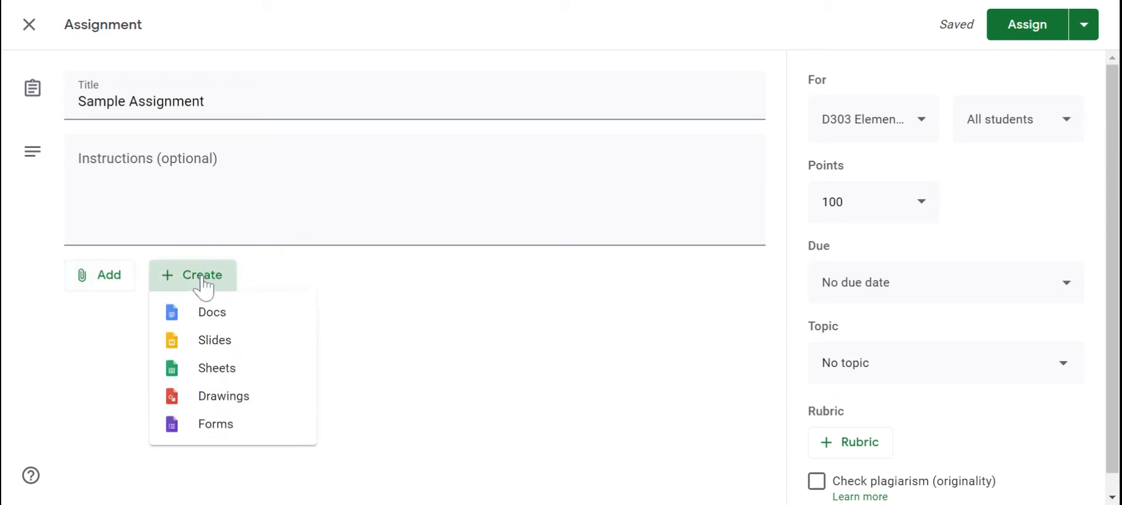
click(136, 324)
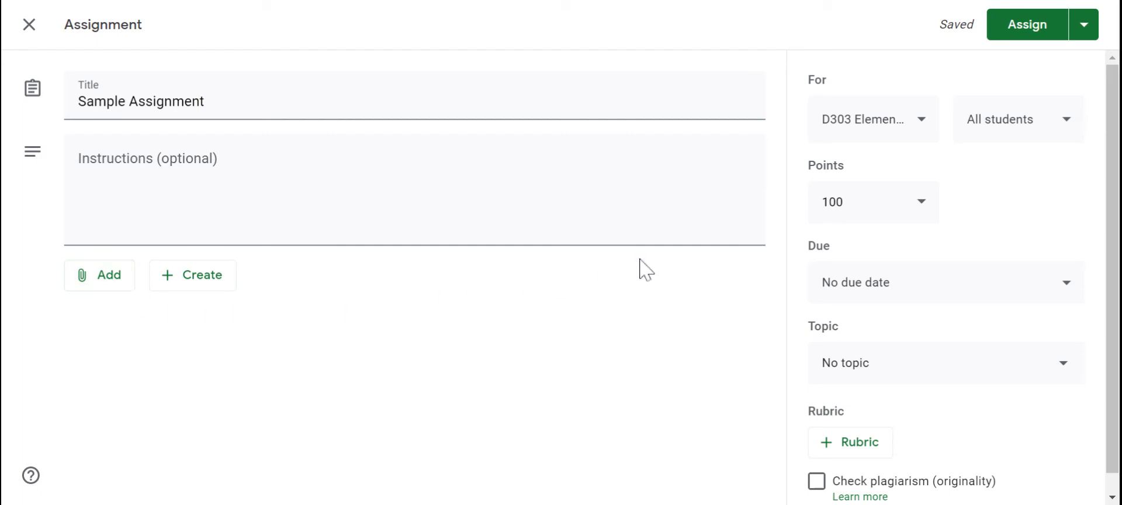
- Share the assignment with the 5Ru, 5eRo, 5dRo, 5M, 5K and 5D Wellness classes as well
click(922, 124)
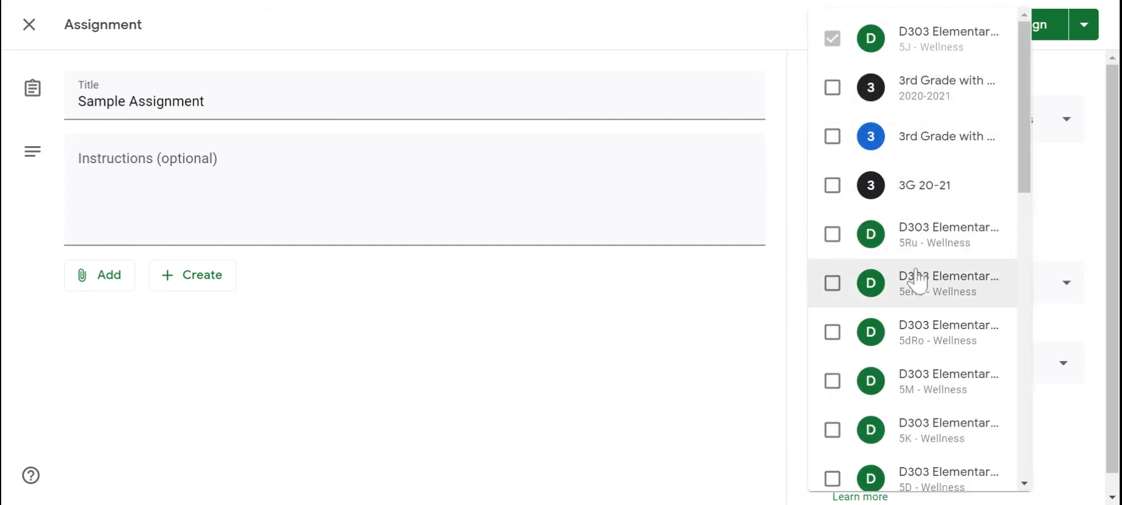
scroll(912, 320, down, 2)
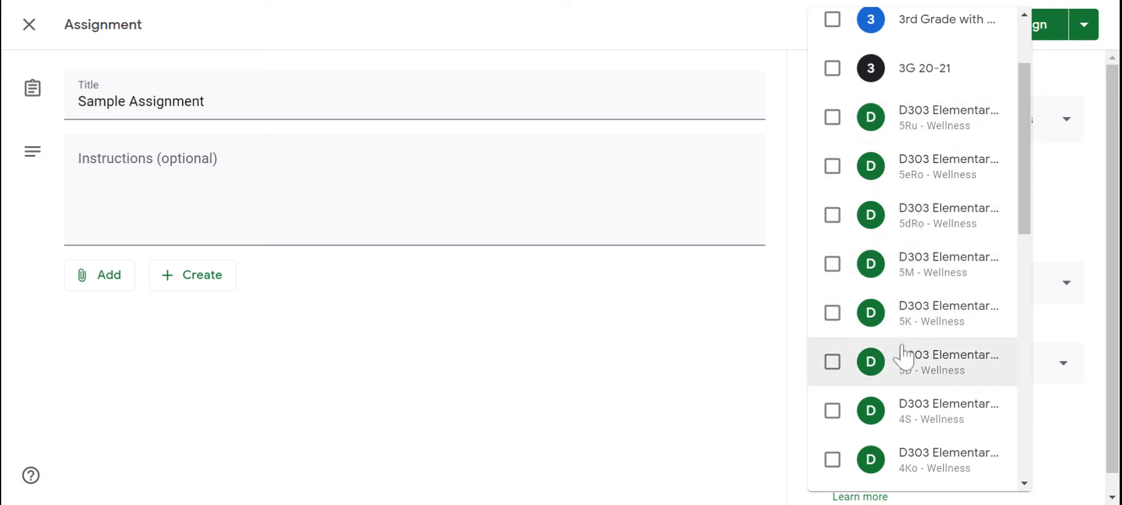
click(836, 124)
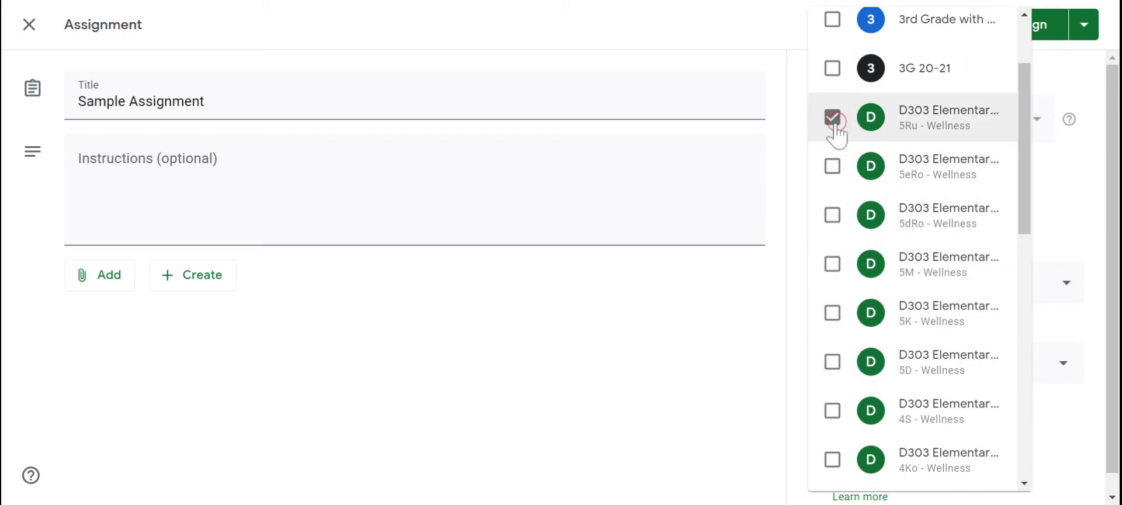
click(832, 170)
click(833, 225)
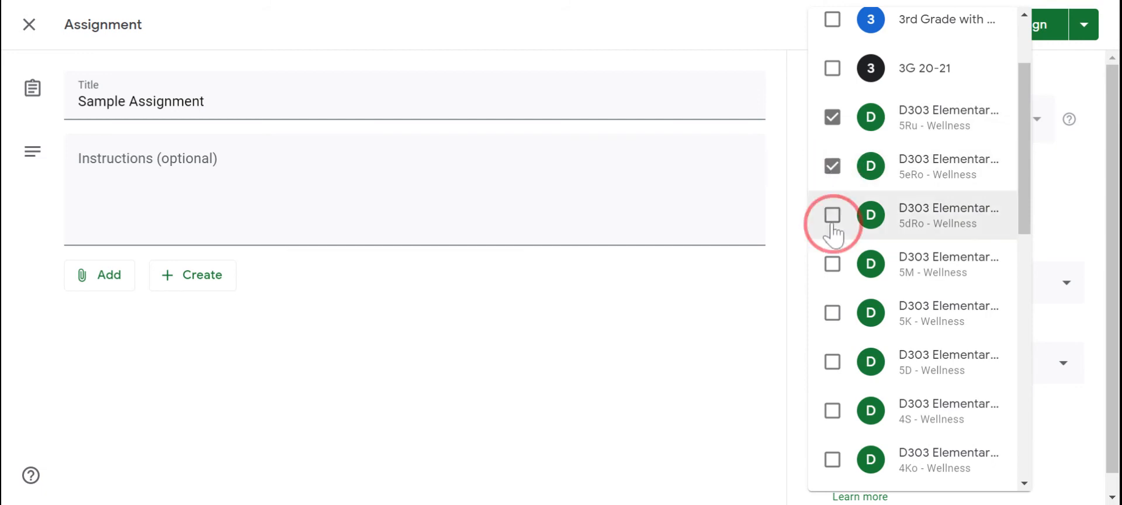
click(832, 270)
click(833, 319)
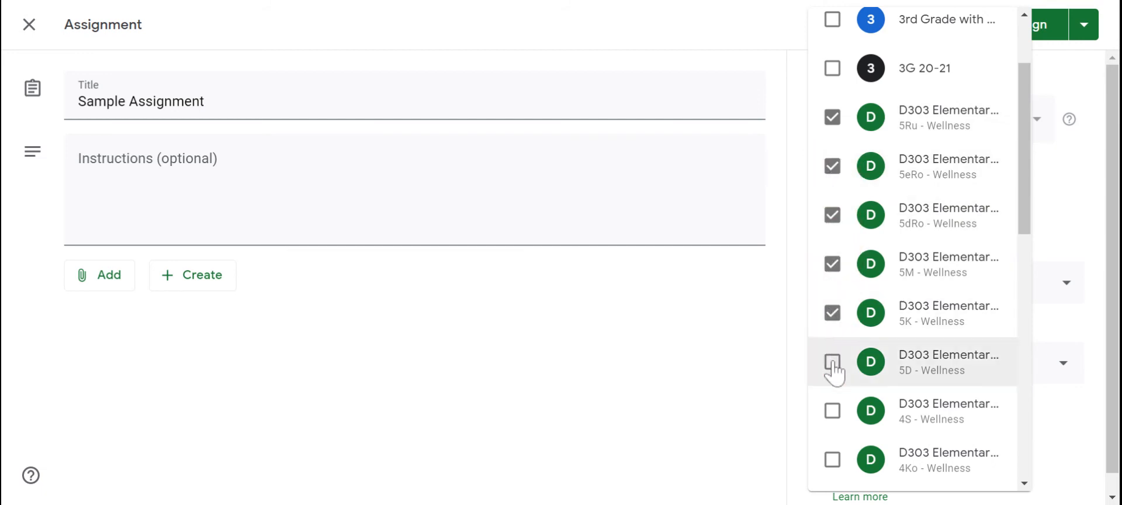
click(833, 362)
click(802, 291)
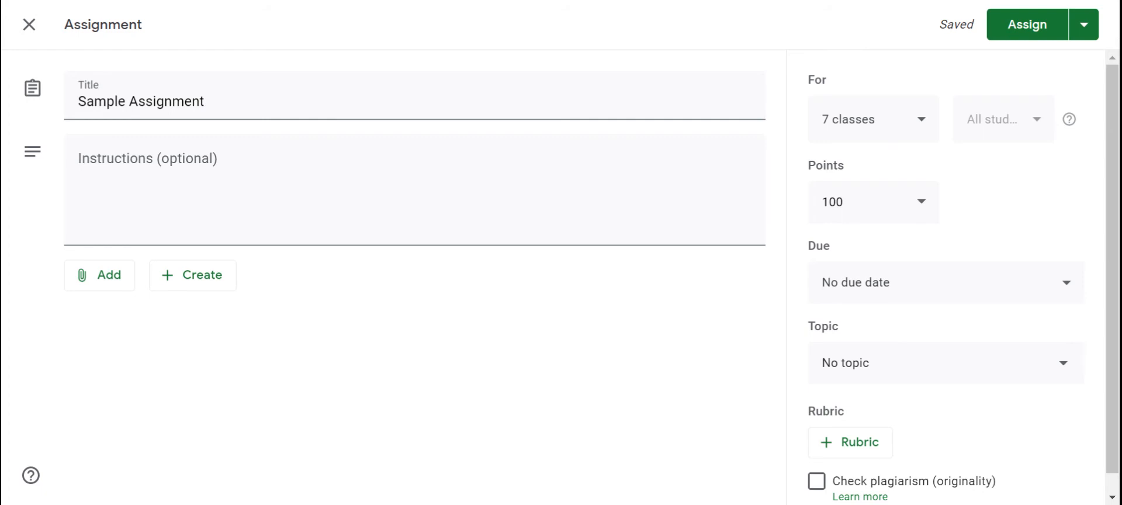
- Set the assignment's due date to Nov 27, 2020 at 3:00 PM
click(1067, 285)
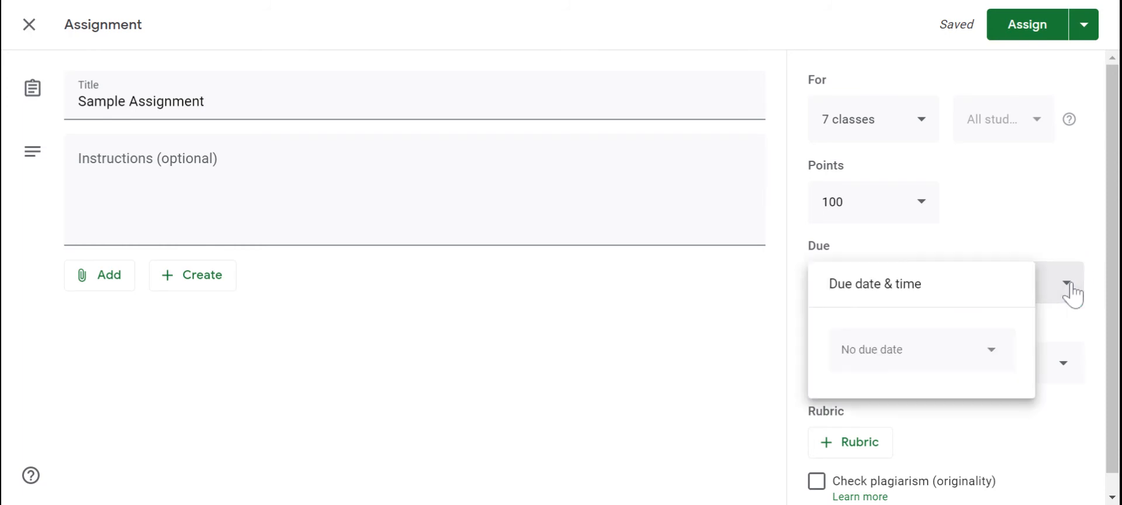
click(1000, 351)
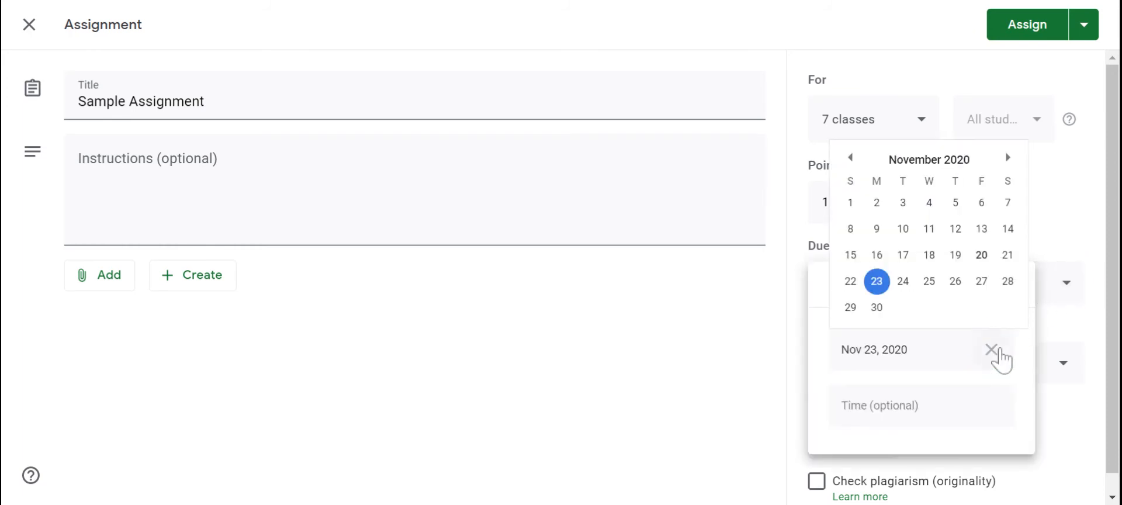
click(982, 281)
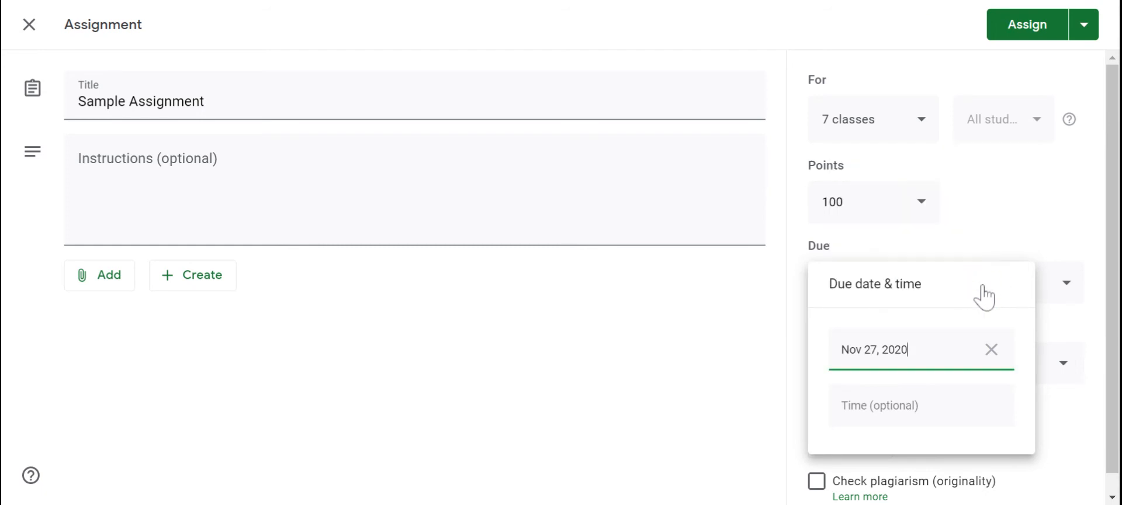
click(866, 412)
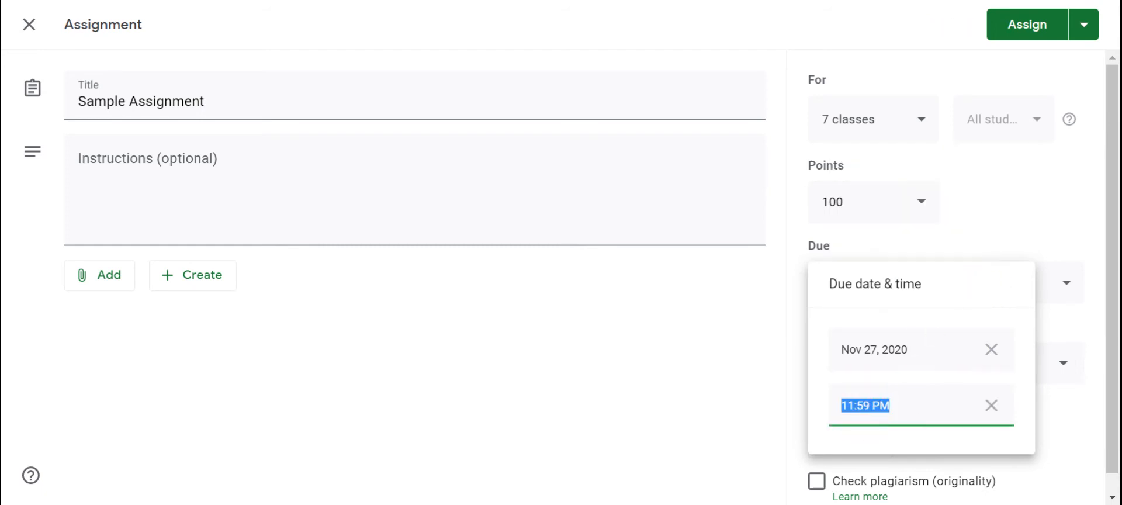
click(866, 409)
key(BackSpace)
key(BackSpace)
key(BackSpace)
key(BackSpace)
key(BackSpace)
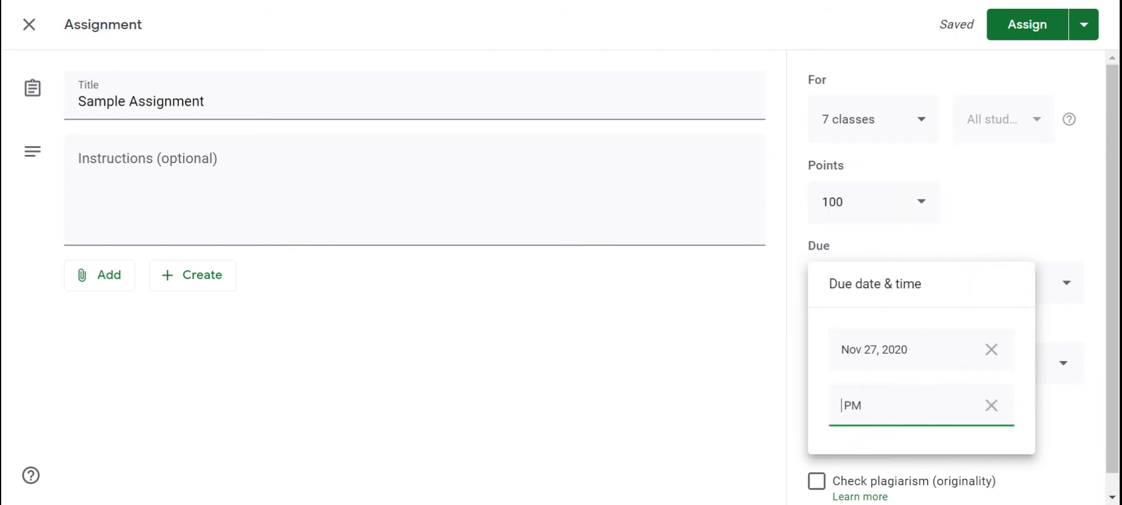
text(3:00)
click(796, 346)
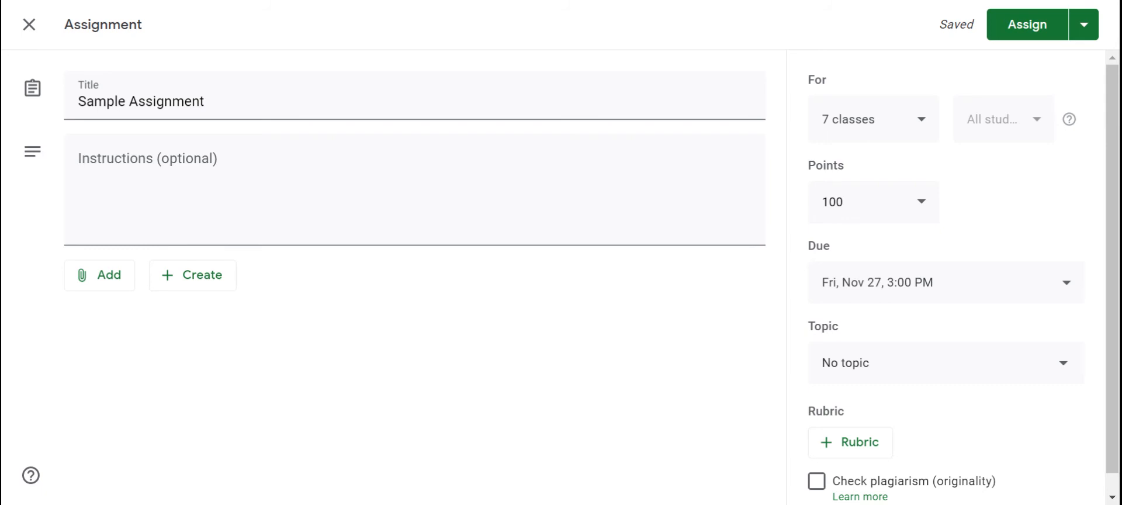
- Review the topics available for the assignment and the remaining rubric and plagiarism settings
click(889, 370)
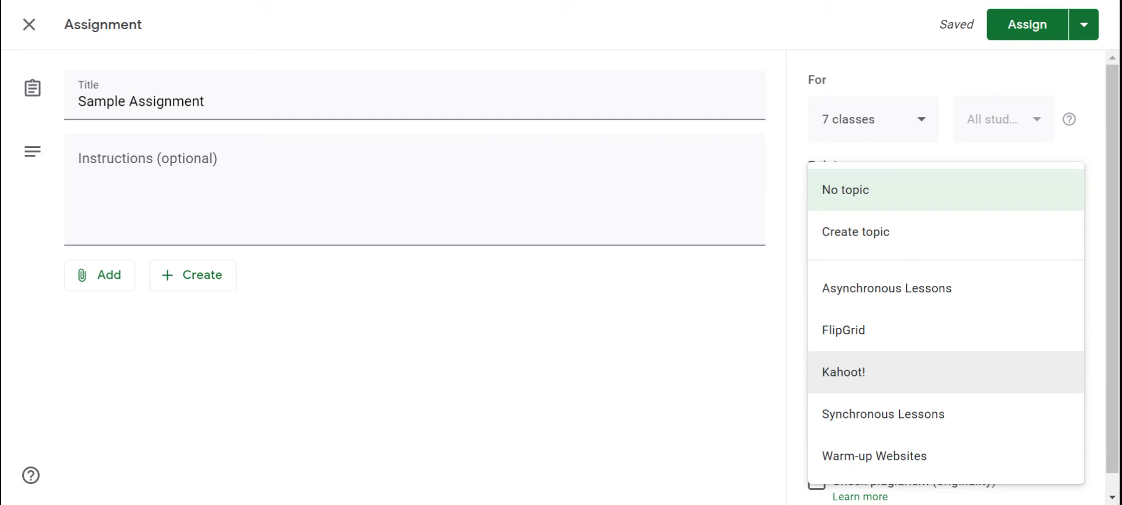
click(795, 335)
scroll(795, 342, down, 1)
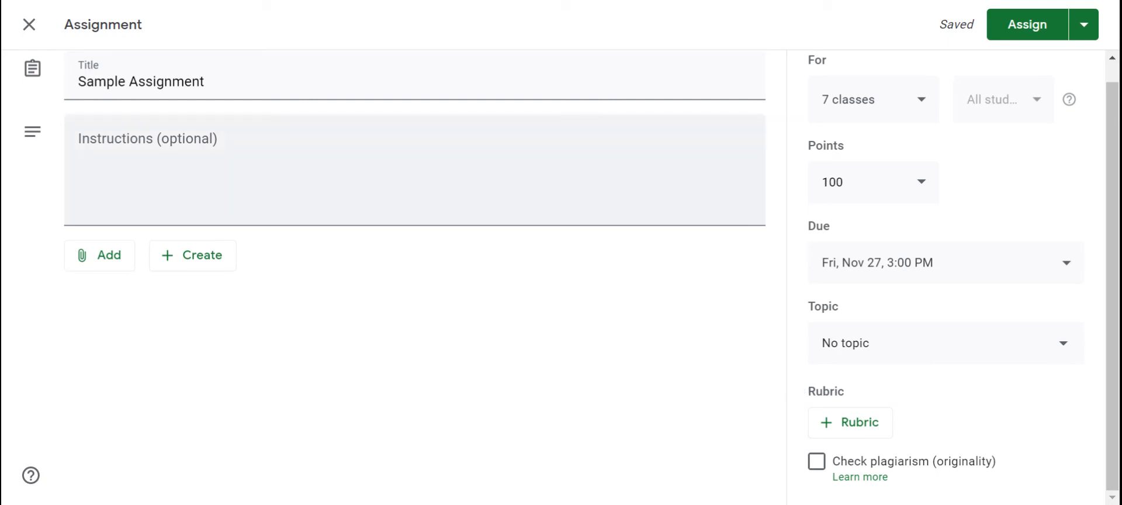
- Close the assignment editor and delete the "Sample Assignment" draft from the classwork list
click(30, 24)
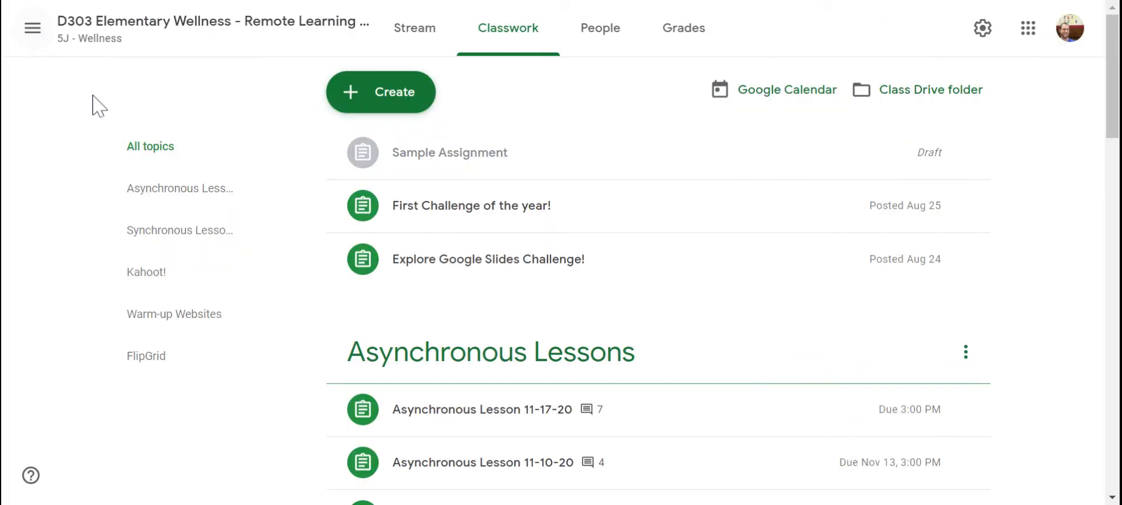
click(967, 152)
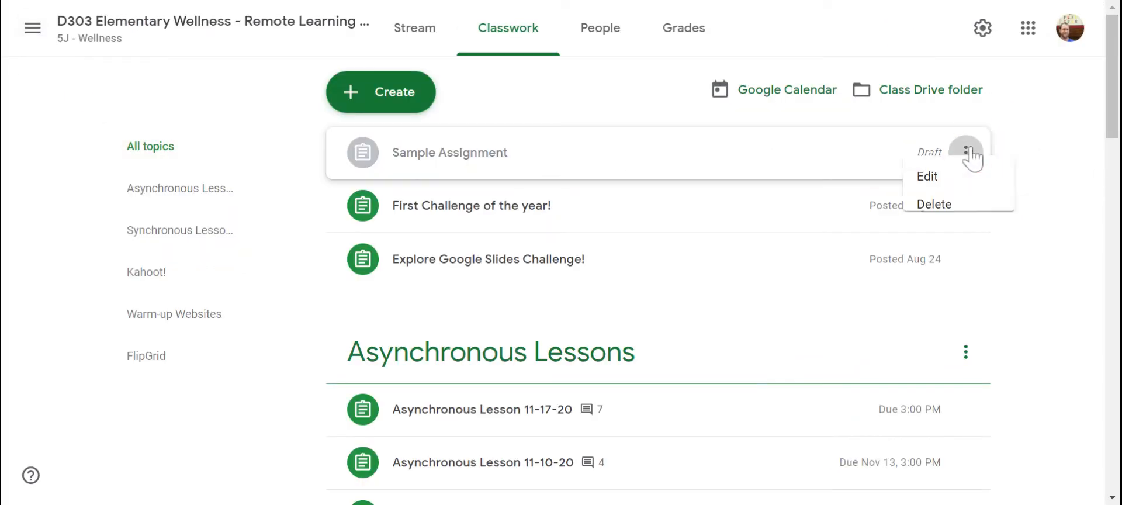
click(916, 208)
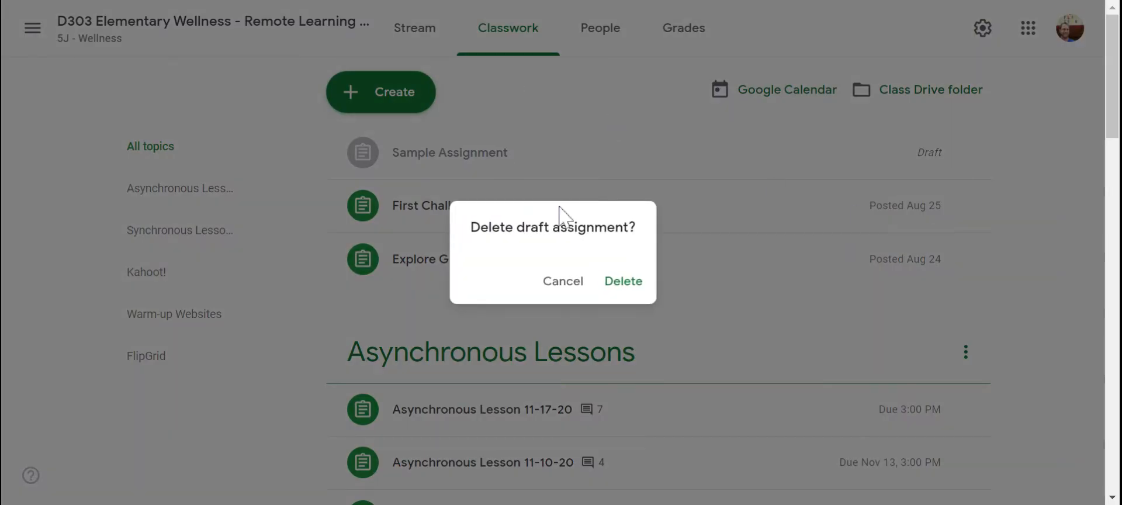
click(624, 283)
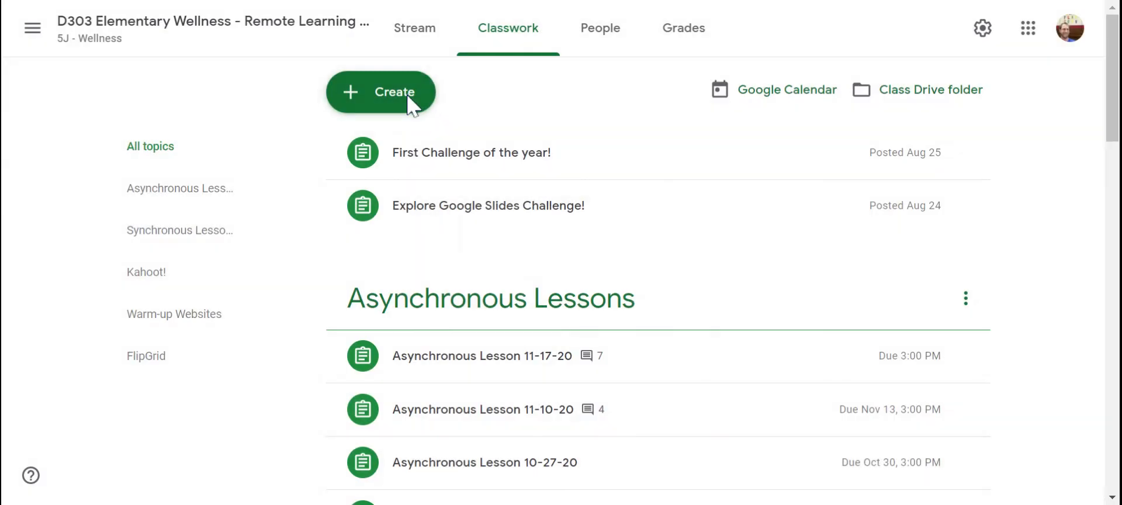
- Examine the attachment, class and topic options of a new material post and close it without posting
click(414, 92)
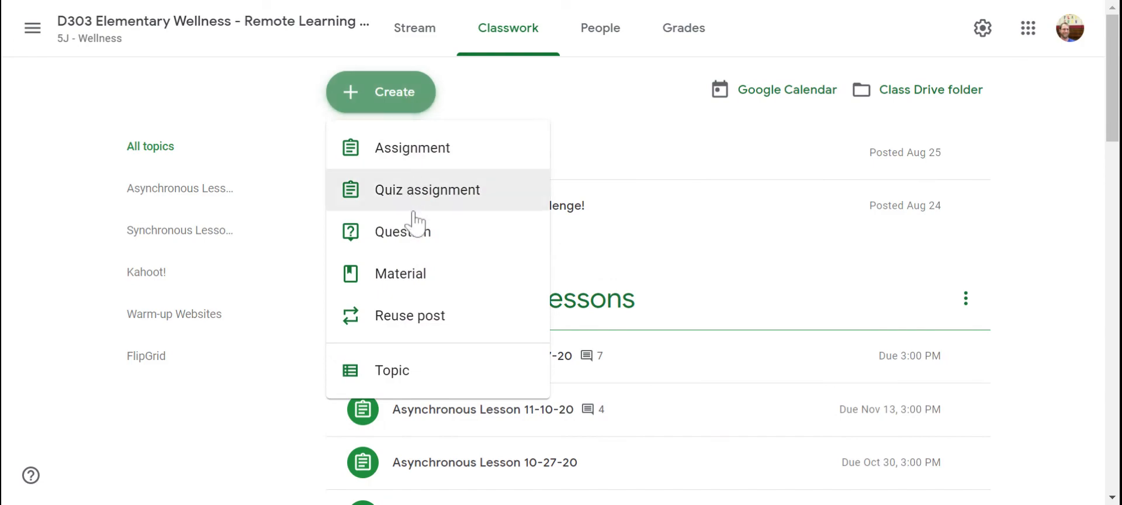
click(421, 274)
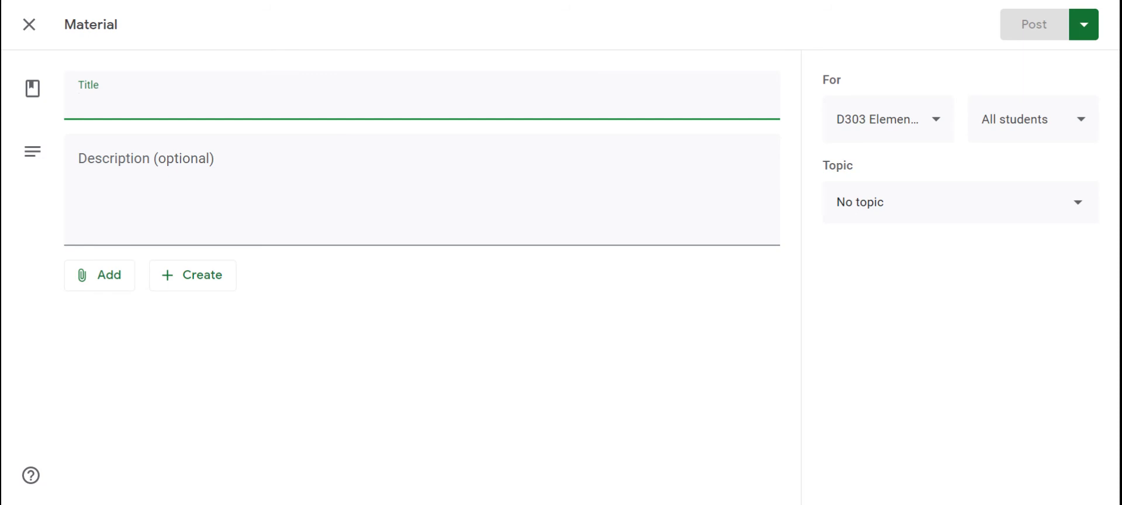
click(83, 283)
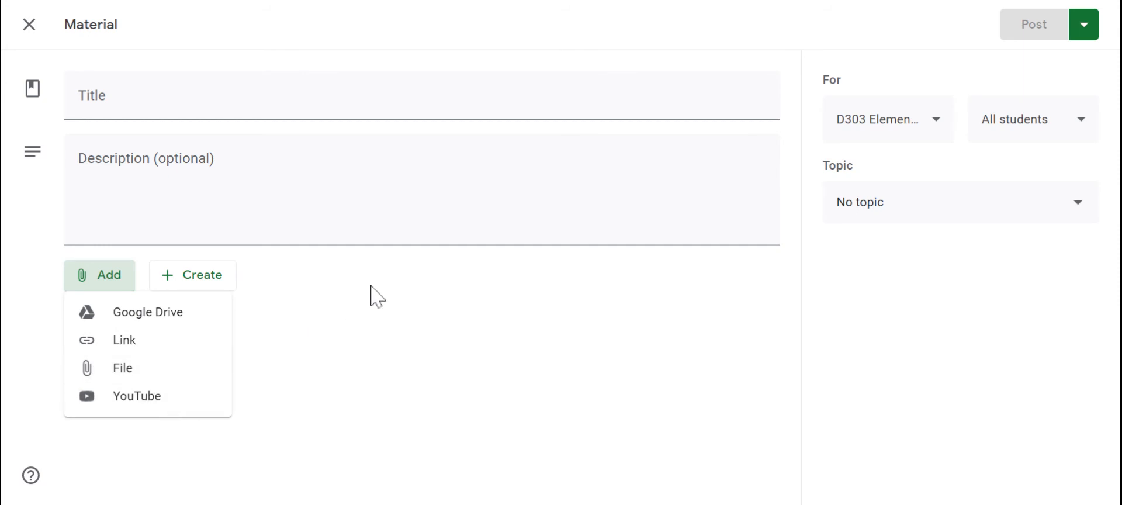
click(401, 274)
click(902, 126)
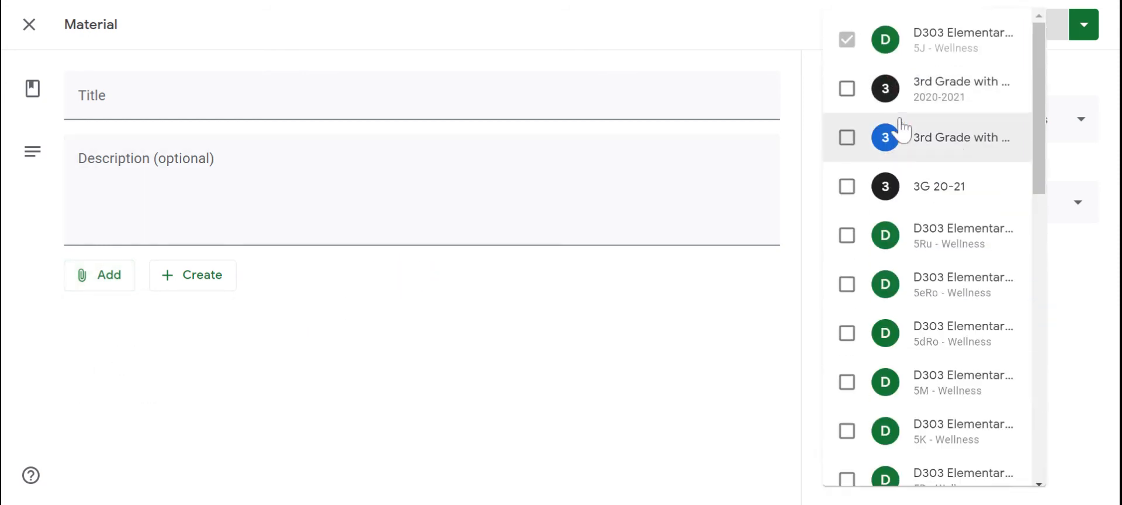
click(801, 90)
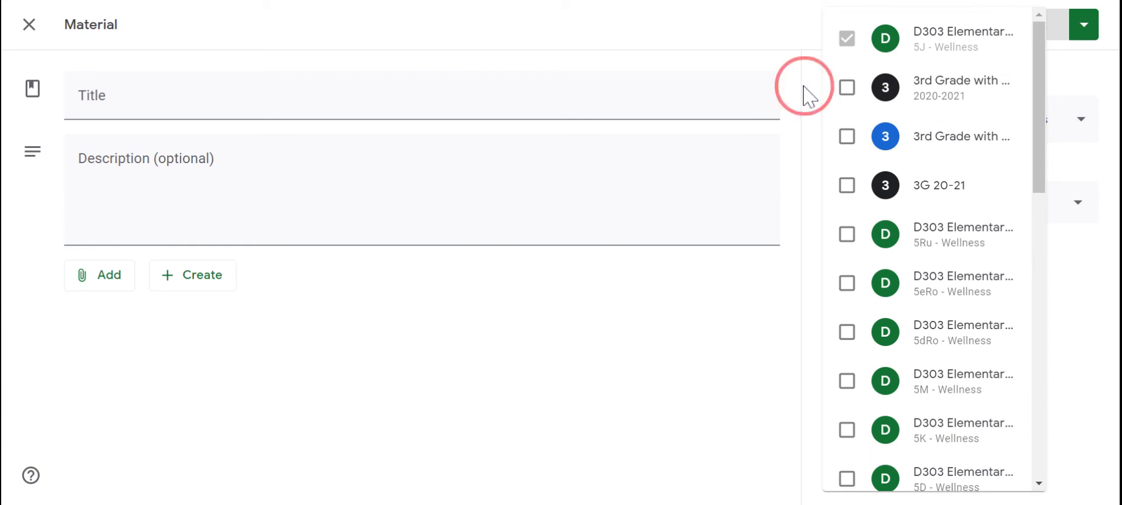
click(896, 215)
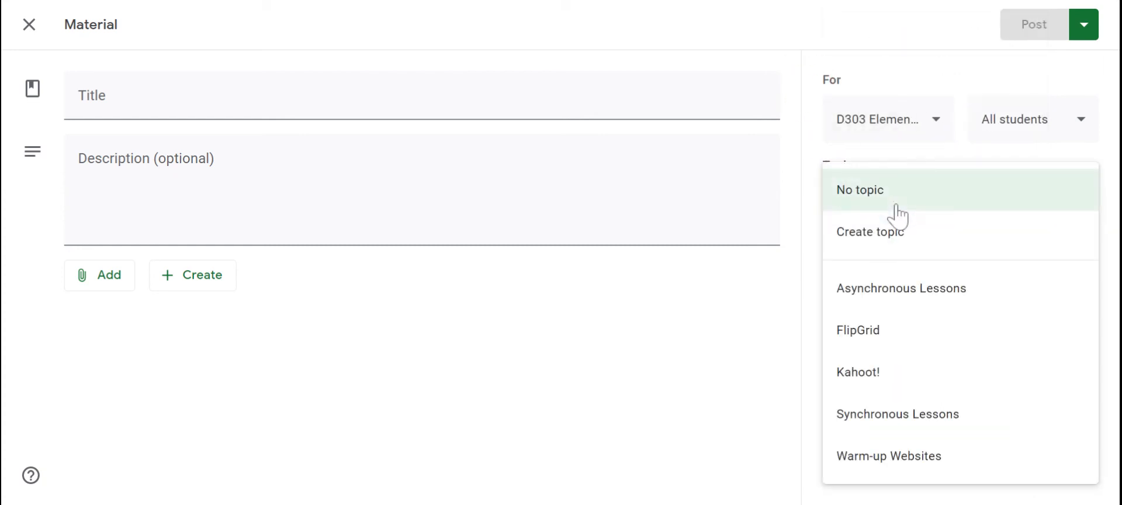
click(805, 198)
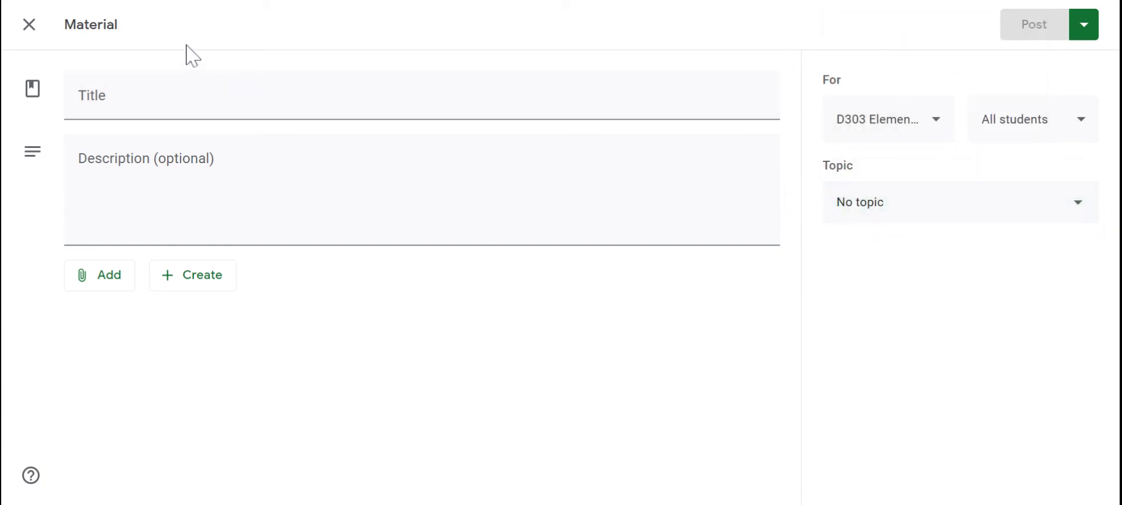
click(30, 26)
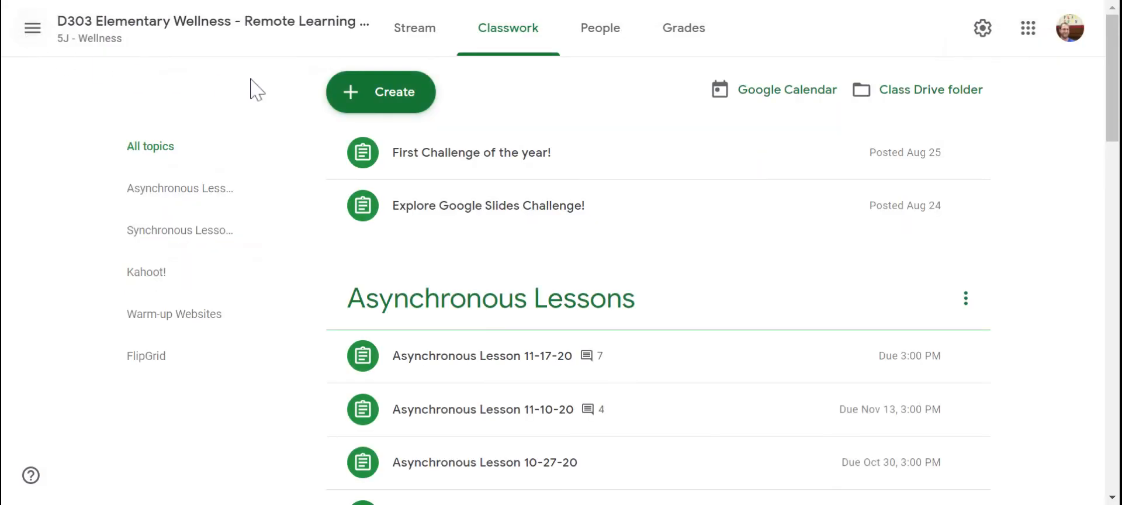
- Reuse the Synchronous Lesson 11-19-20 post from the D303 Elementary Wellness - Remote Learning 2020-21 3G - Wellness class, without copying its attachments
click(385, 106)
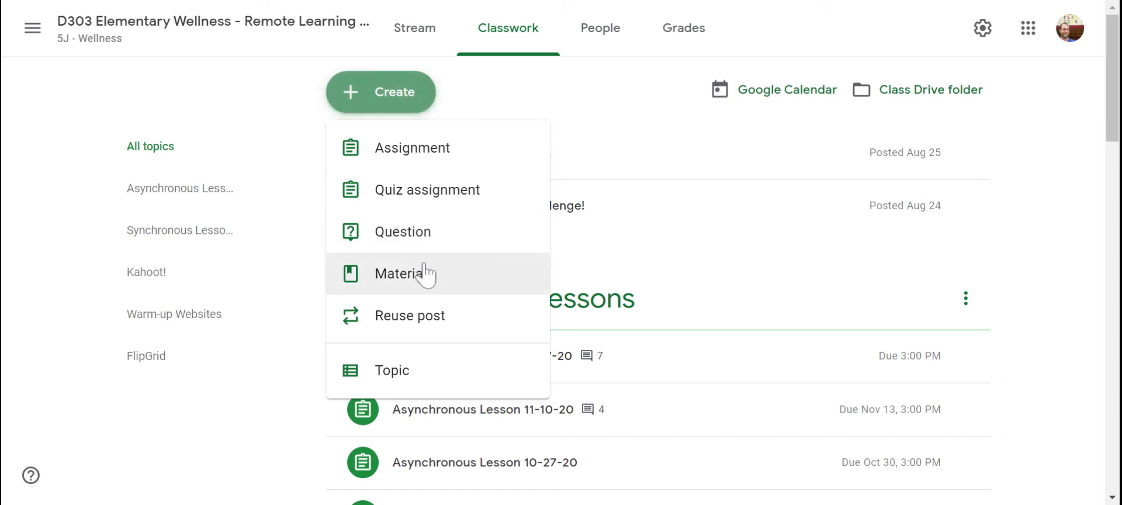
click(426, 320)
click(426, 327)
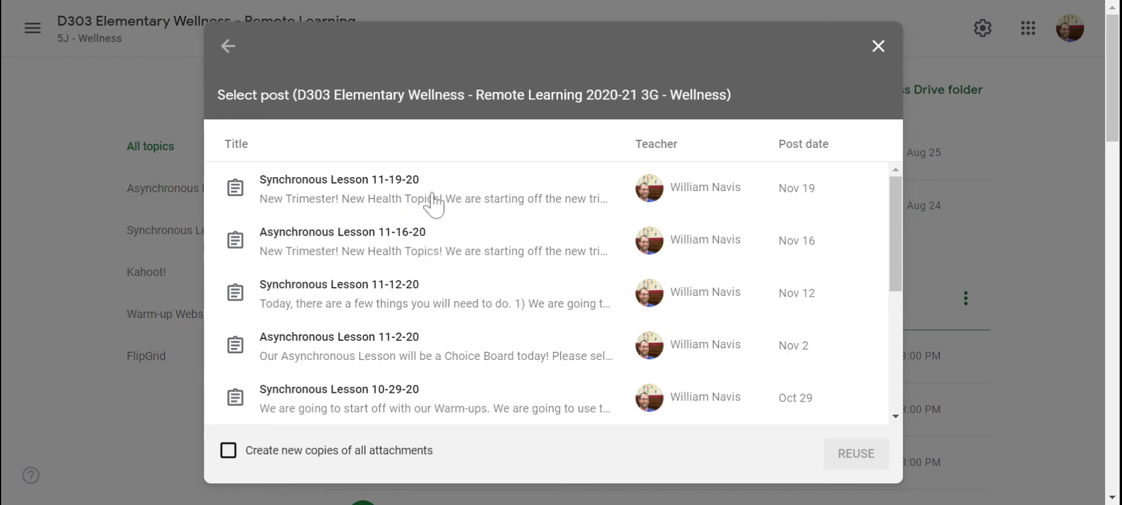
click(415, 206)
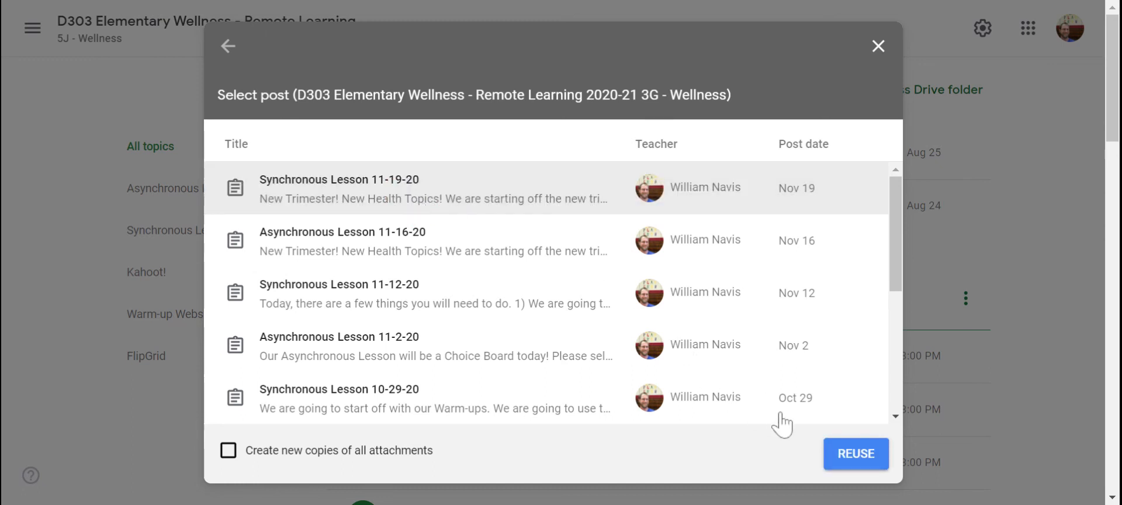
click(849, 458)
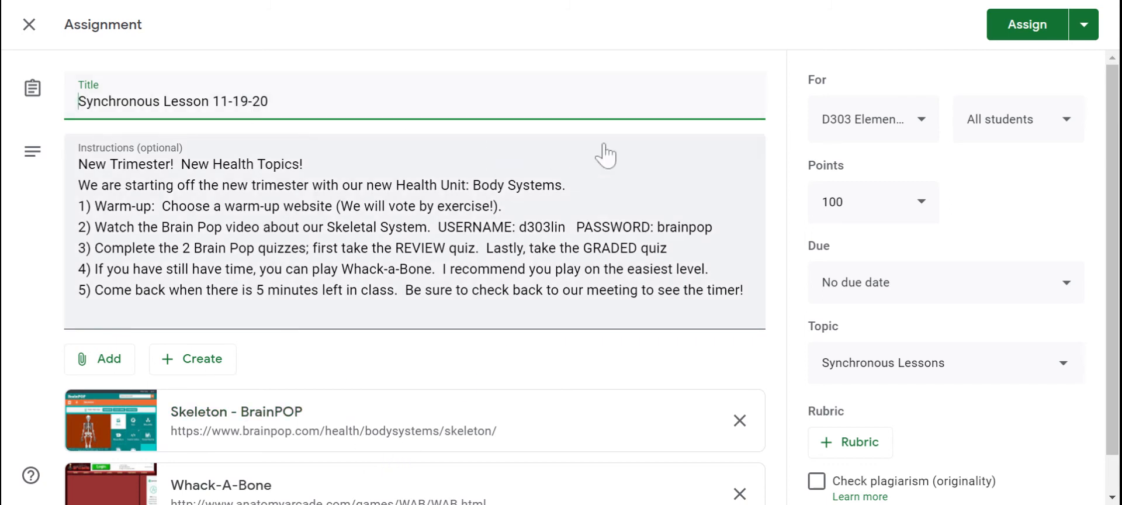
- Review the classes the reused assignment can be posted to and close its editor without assigning it
click(858, 130)
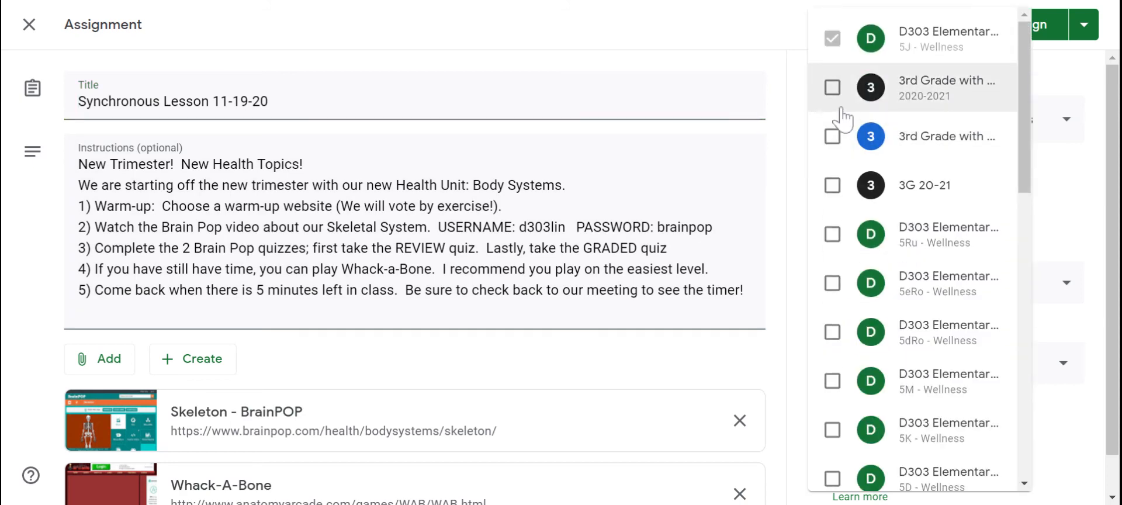
click(800, 69)
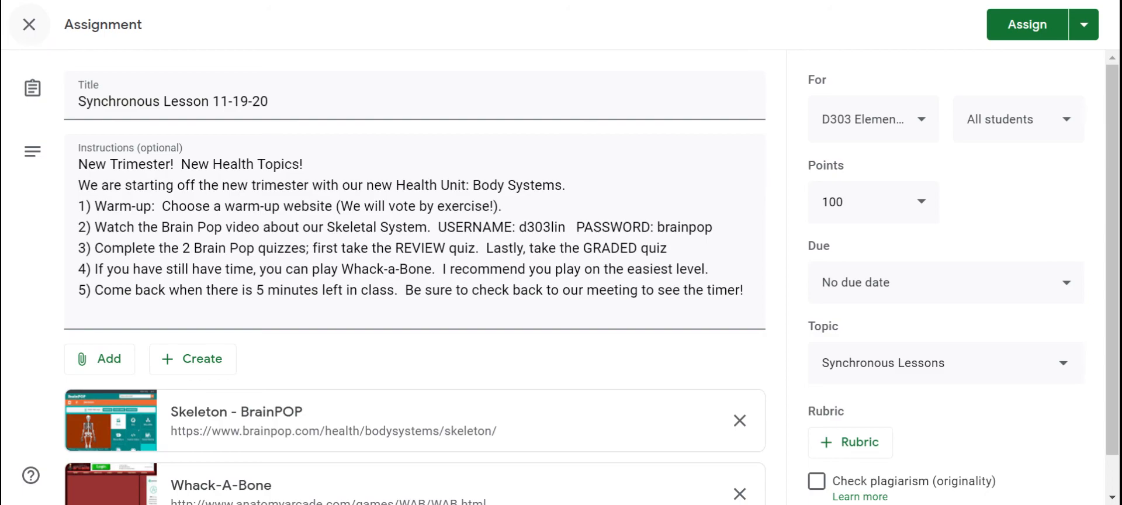
click(28, 26)
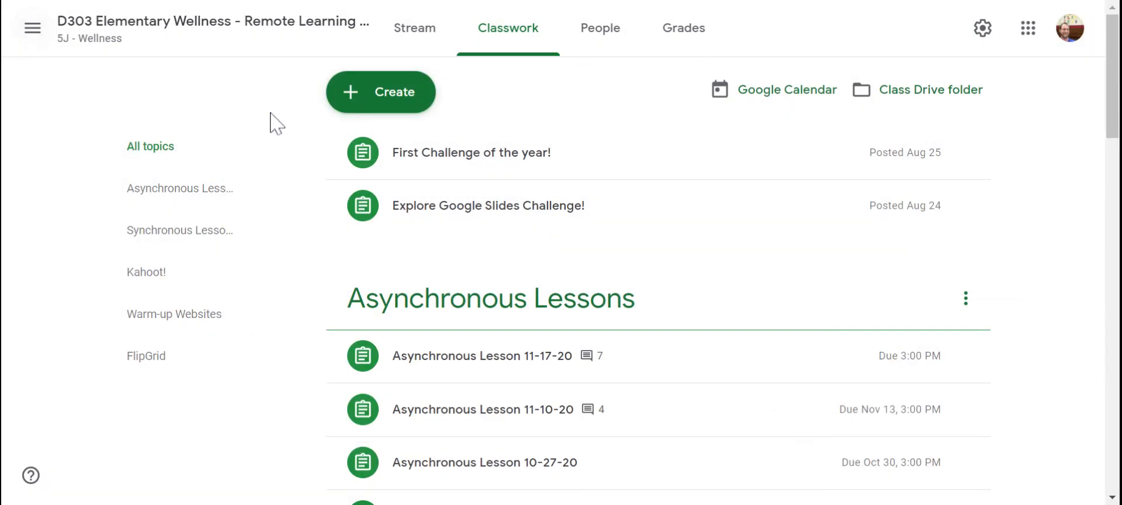
- Examine the form for adding a classwork topic and cancel it without adding one
click(359, 107)
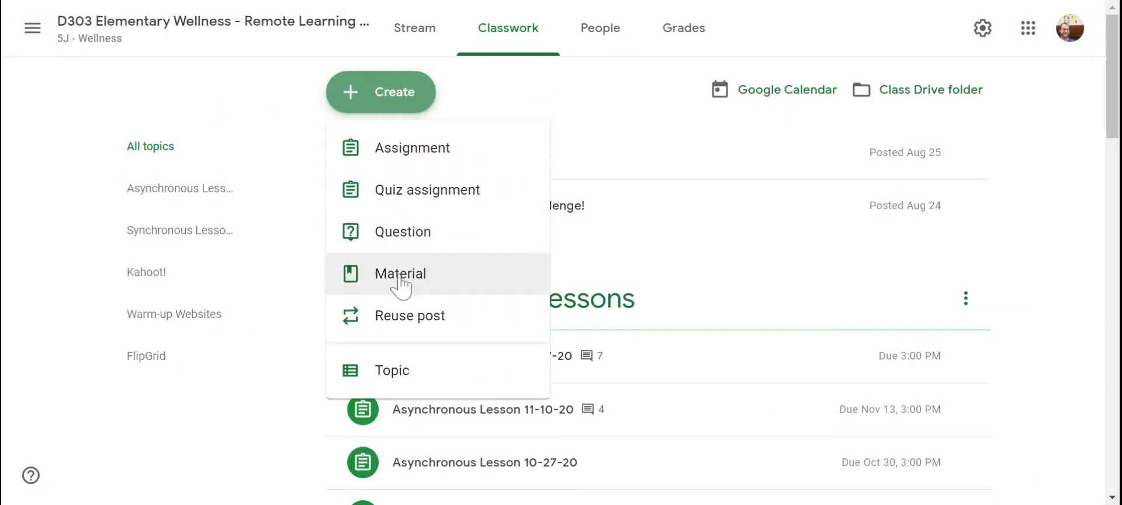
click(402, 378)
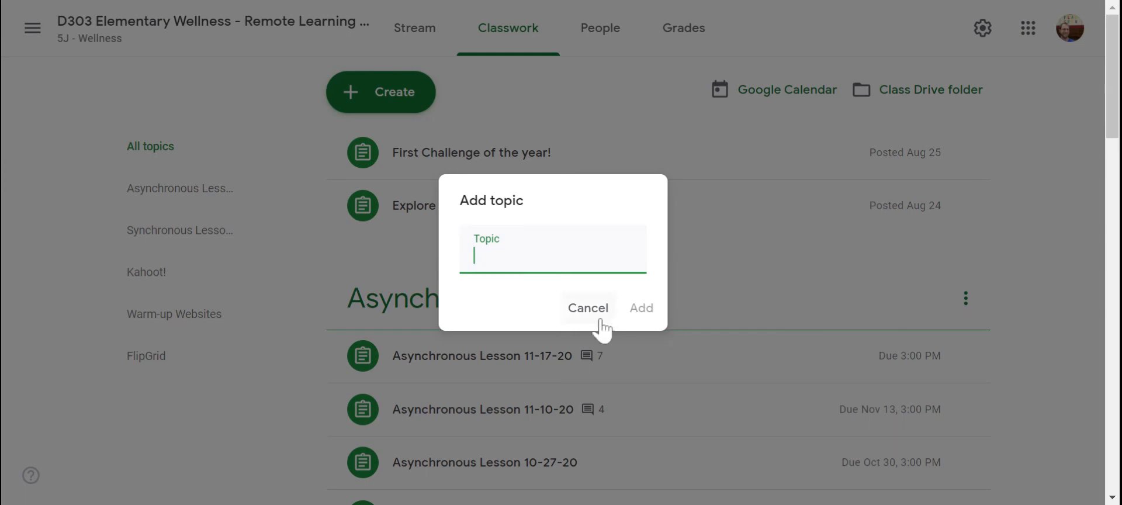
click(579, 309)
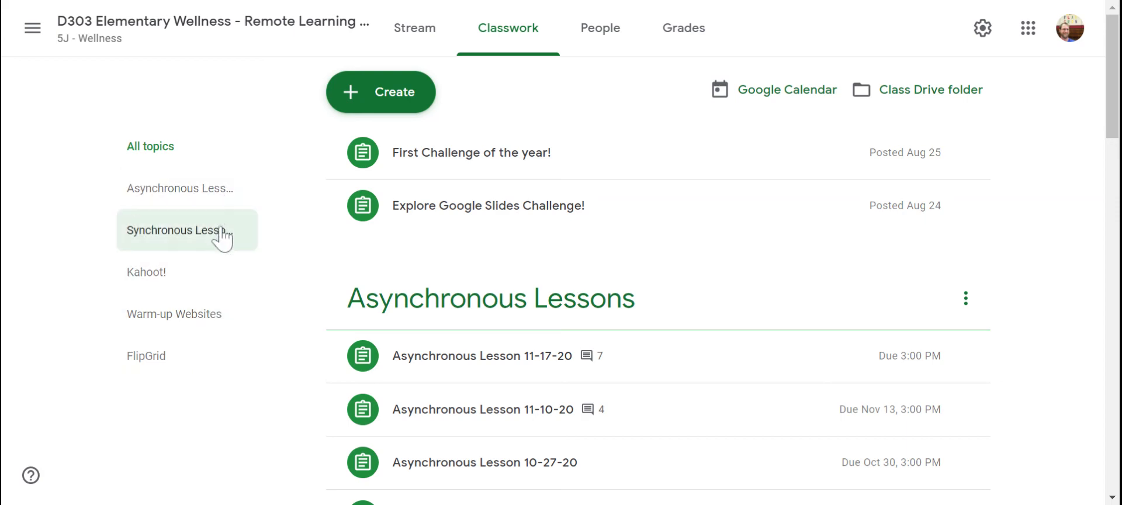
- Delete the Synchronous Lesson 11-19-20 draft assignment from the Synchronous Lessons topic
click(182, 246)
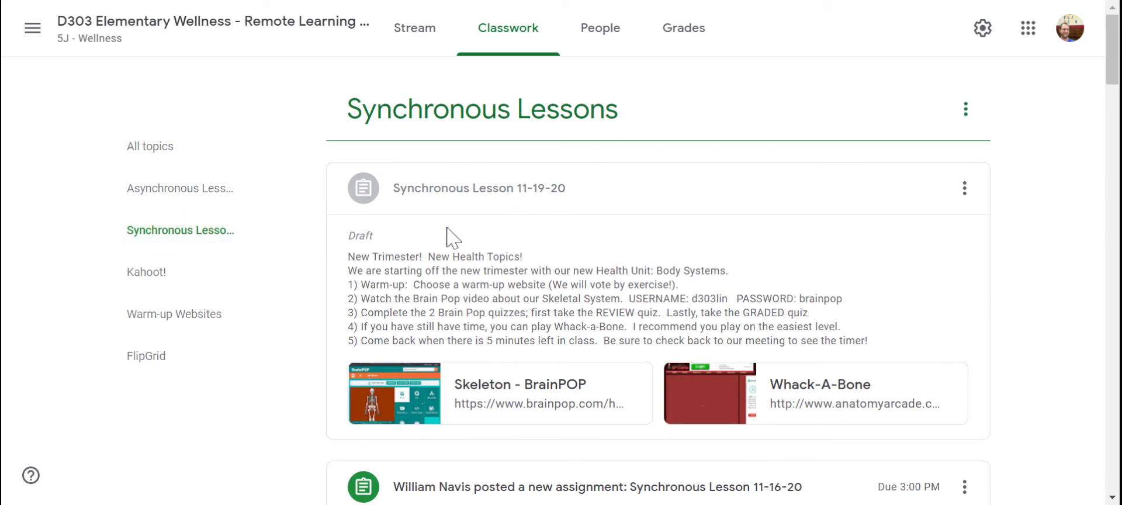
click(965, 188)
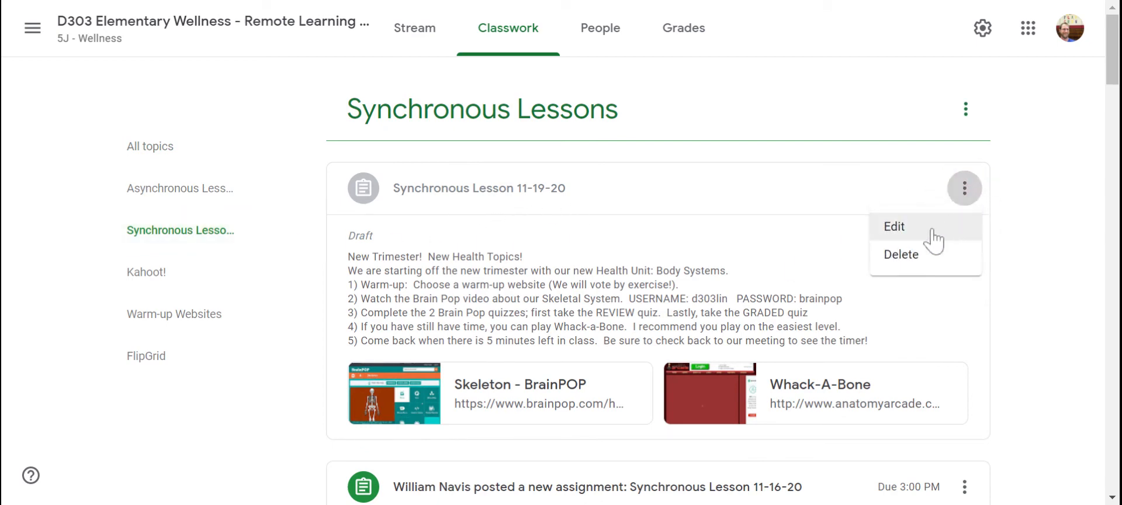
click(916, 257)
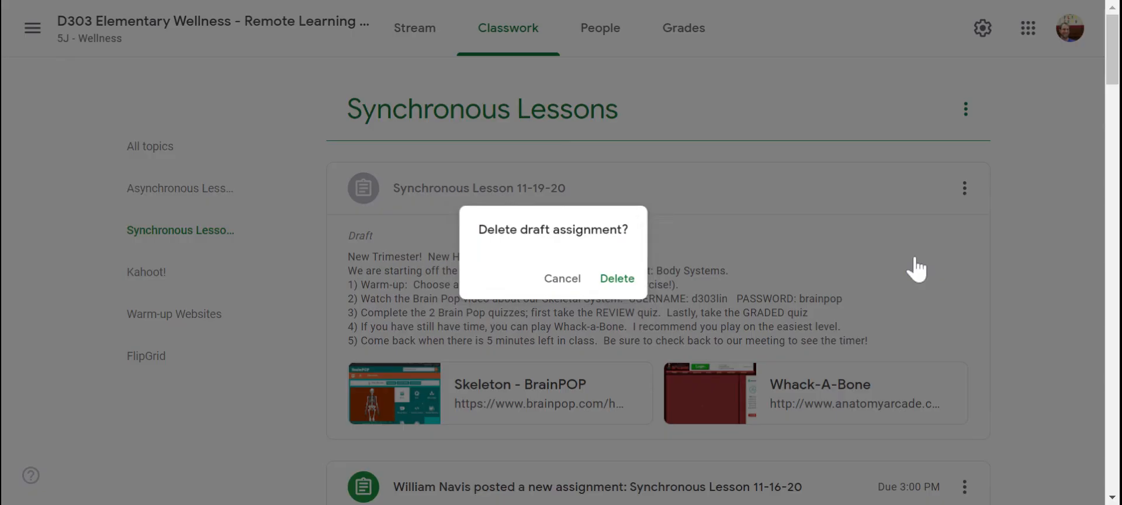
click(617, 284)
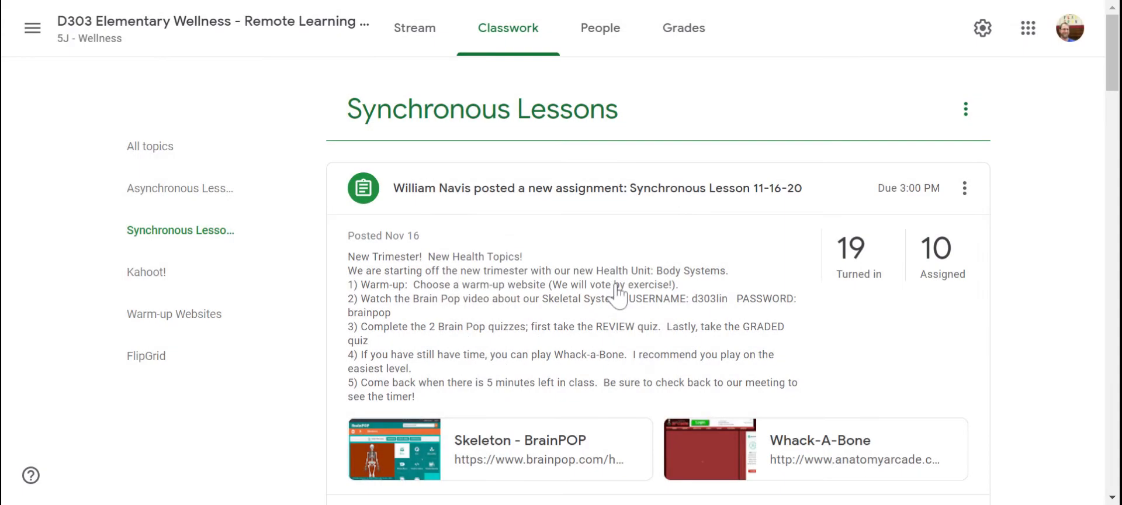